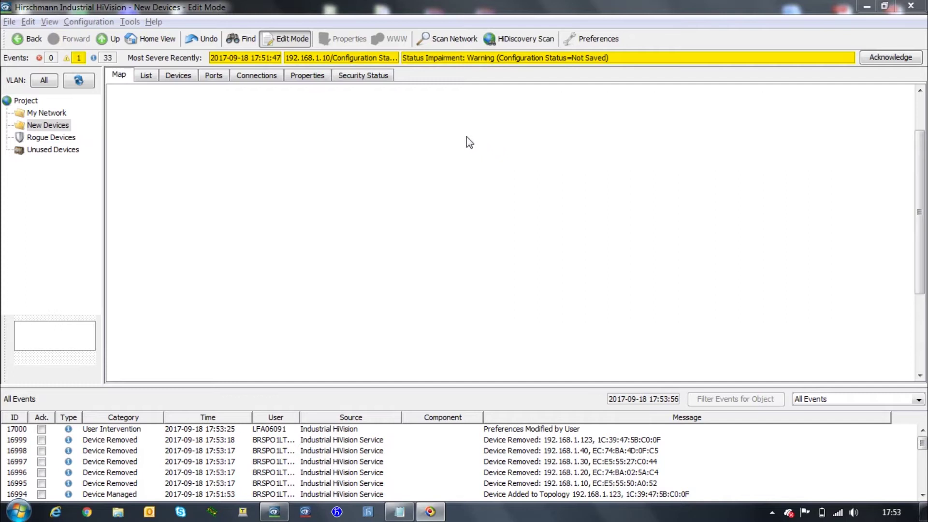
Step: Add a discovery scan range 192.168.1.1–192.168.1.40 with netmask 255.255.255.0 and close the settings
{"action": "left_click", "coordinate": [598, 39]}
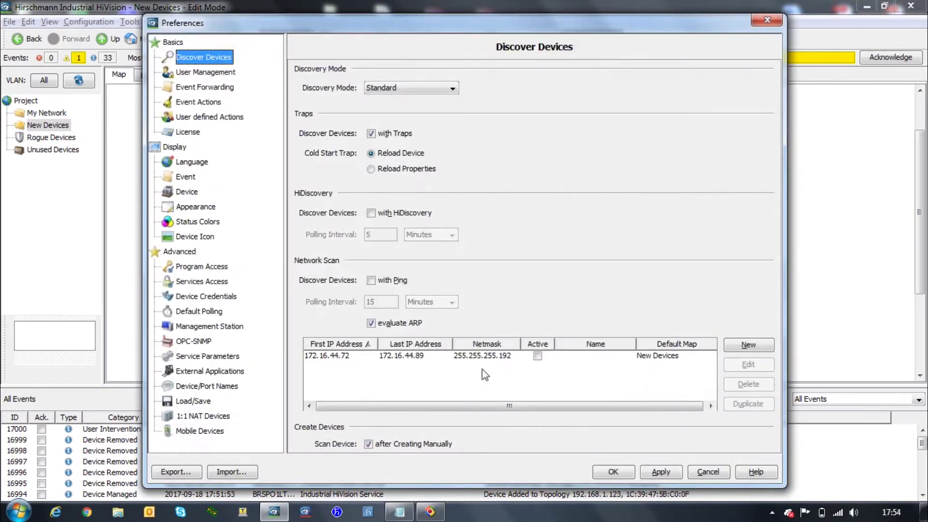
{"action": "left_click", "coordinate": [748, 344]}
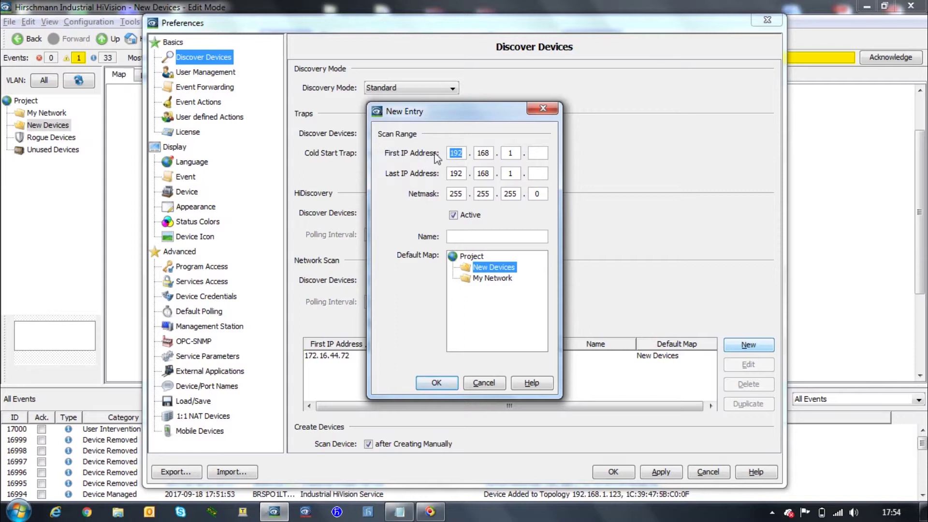
{"action": "left_click", "coordinate": [534, 155]}
{"action": "type", "text": "1"}
{"action": "double_click", "coordinate": [462, 177]}
{"action": "left_click", "coordinate": [534, 177]}
{"action": "type", "text": "40"}
{"action": "left_click", "coordinate": [436, 383]}
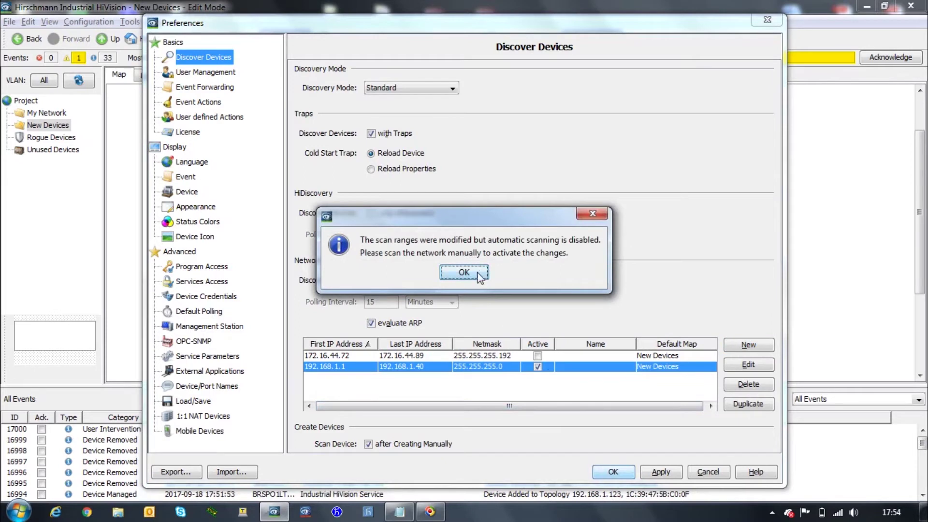
{"action": "left_click", "coordinate": [464, 273]}
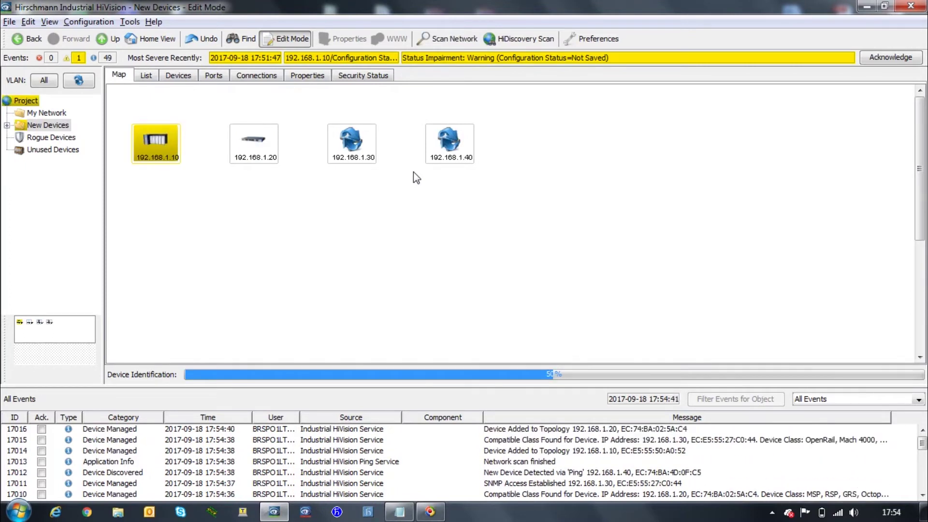
Step: Select the four discovered devices (.10, .20, .30, .40) on the map, then clear the selection
{"action": "left_click_drag", "start_coordinate": [524, 209], "coordinate": [136, 102]}
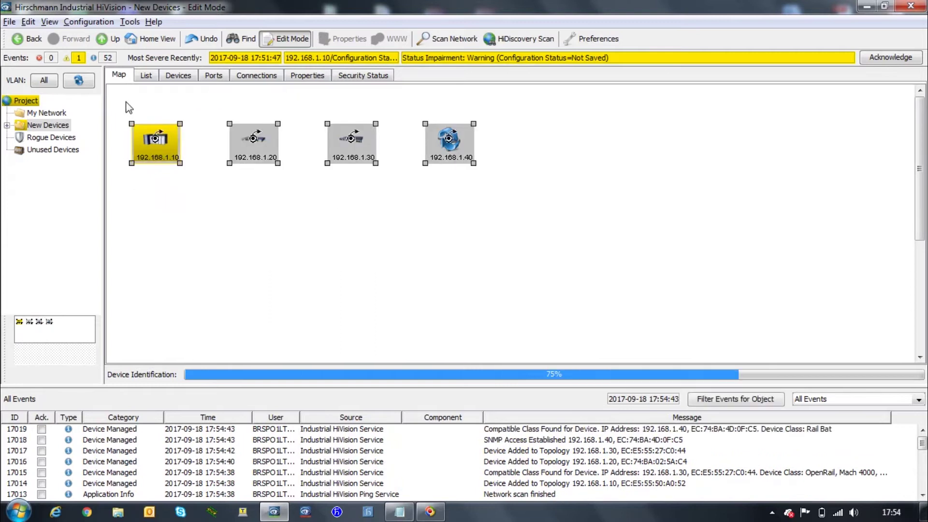
{"action": "left_click", "coordinate": [322, 250]}
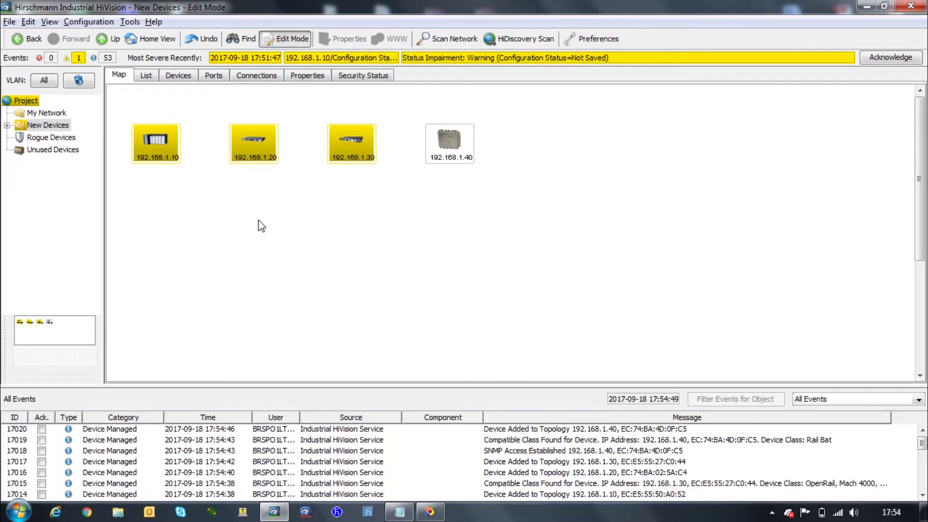
Step: Manually add a new device with IP address 192.168.1.123 to the map
{"action": "right_click", "coordinate": [221, 207]}
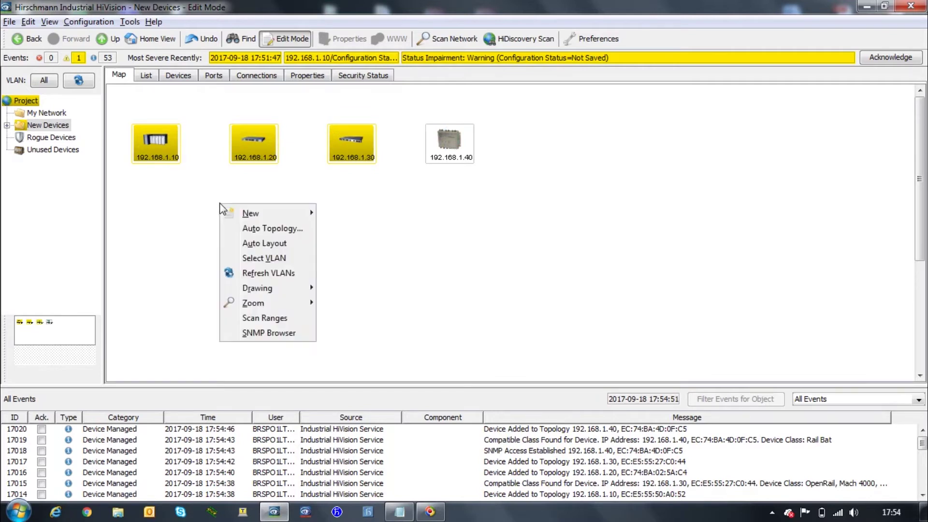
{"action": "mouse_move", "coordinate": [250, 216]}
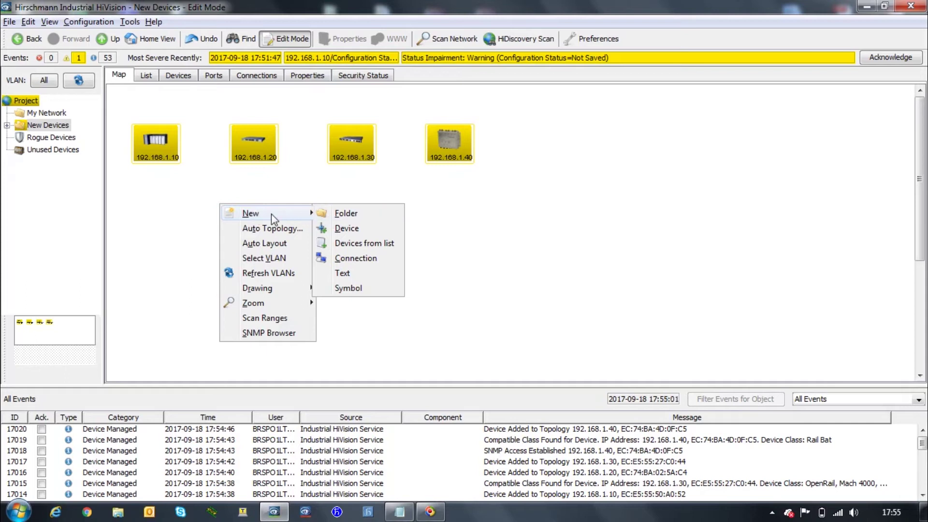
{"action": "left_click", "coordinate": [351, 228]}
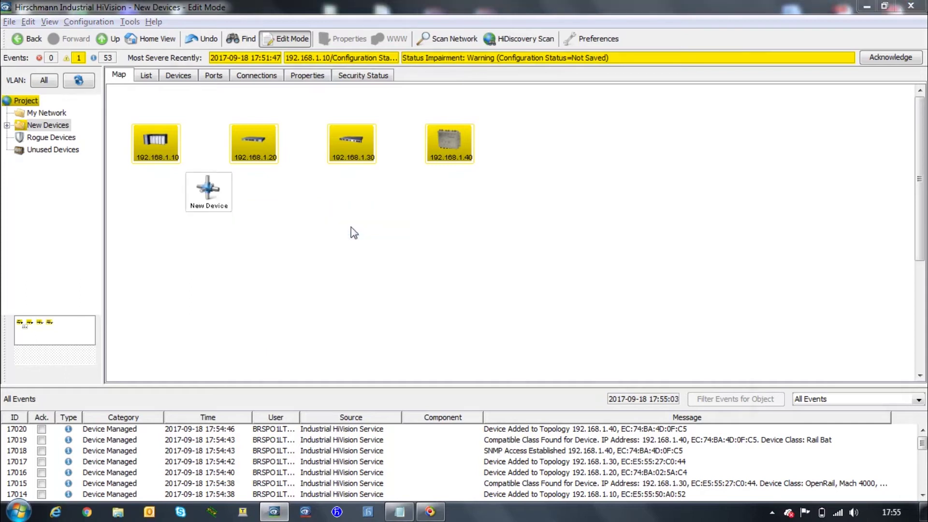
{"action": "type", "text": "192.168."}
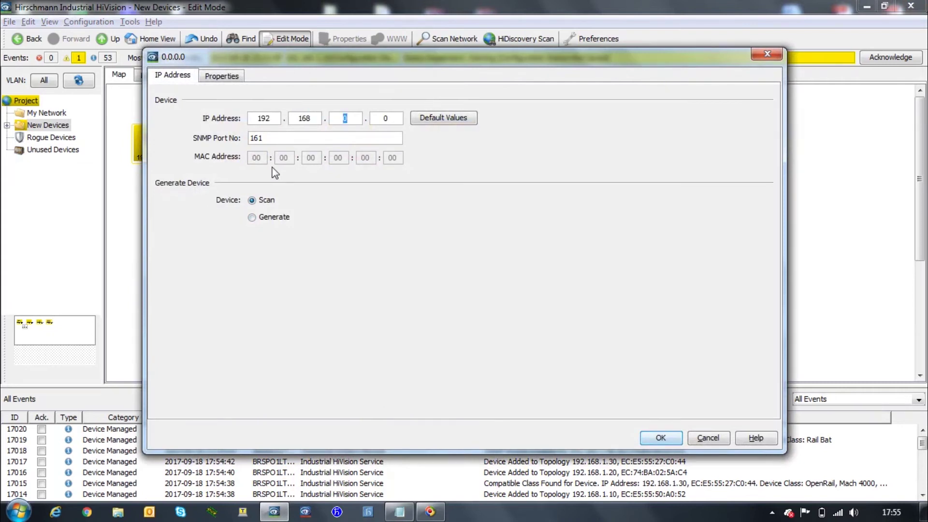
{"action": "type", "text": "1.12"}
{"action": "key", "text": "Return"}
Step: Place 192.168.1.123 below the switches and nudge 192.168.1.10 slightly down
{"action": "left_click_drag", "start_coordinate": [229, 193], "coordinate": [285, 222]}
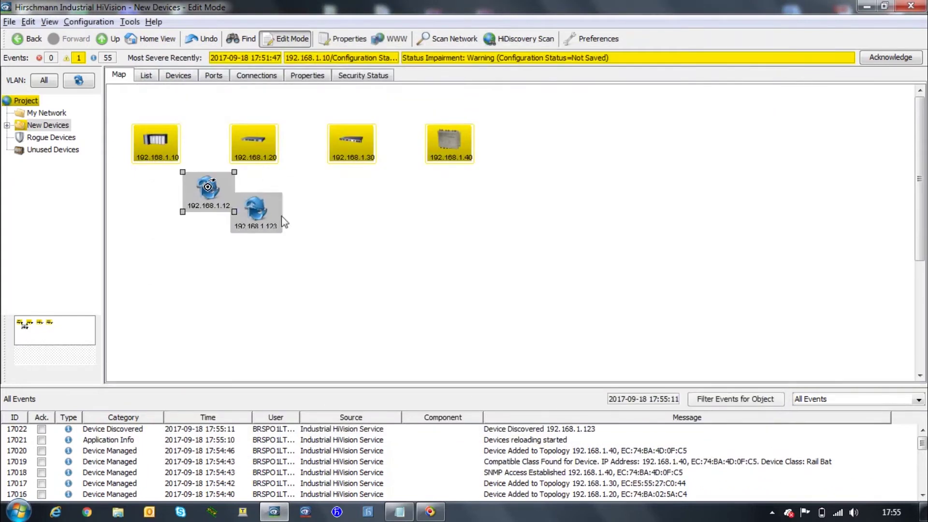
{"action": "left_click", "coordinate": [348, 266]}
{"action": "left_click", "coordinate": [428, 265]}
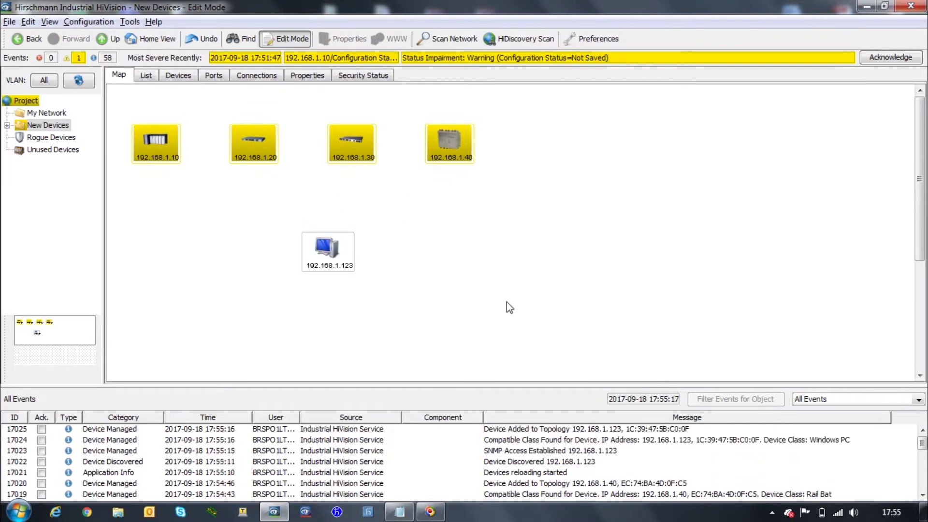
{"action": "left_click_drag", "start_coordinate": [161, 149], "coordinate": [163, 164]}
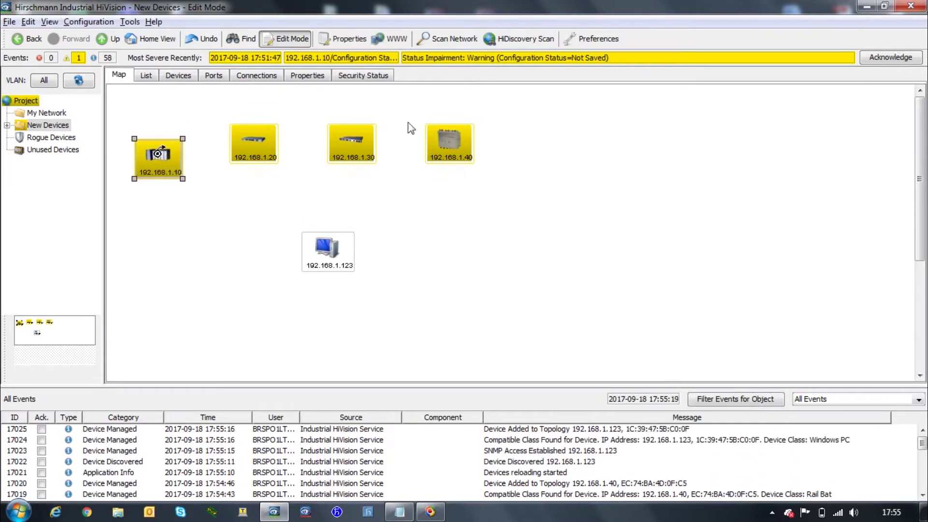
Step: Deselect 192.168.1.10 by clicking an empty area of the map
{"action": "left_click", "coordinate": [445, 225]}
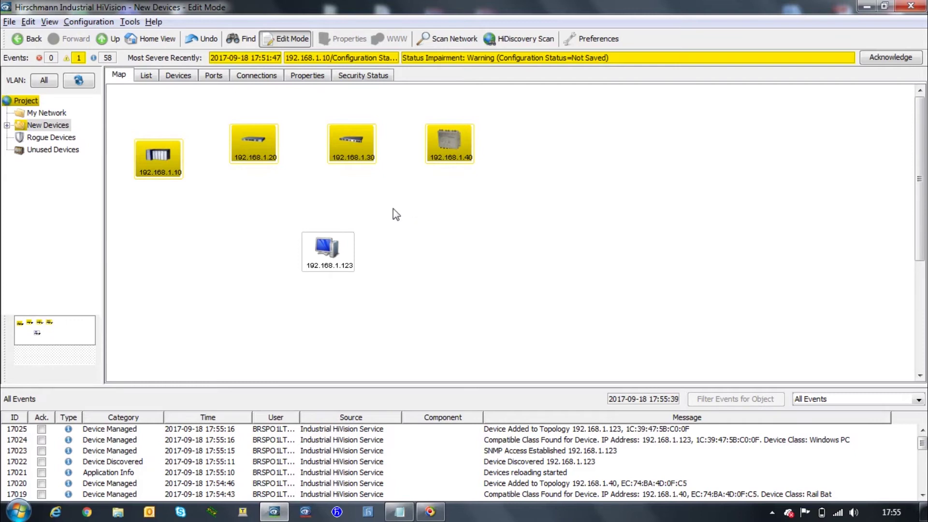
Step: Run Auto Topology on the entire network as a new topology and acknowledge the completion message
{"action": "right_click", "coordinate": [381, 202]}
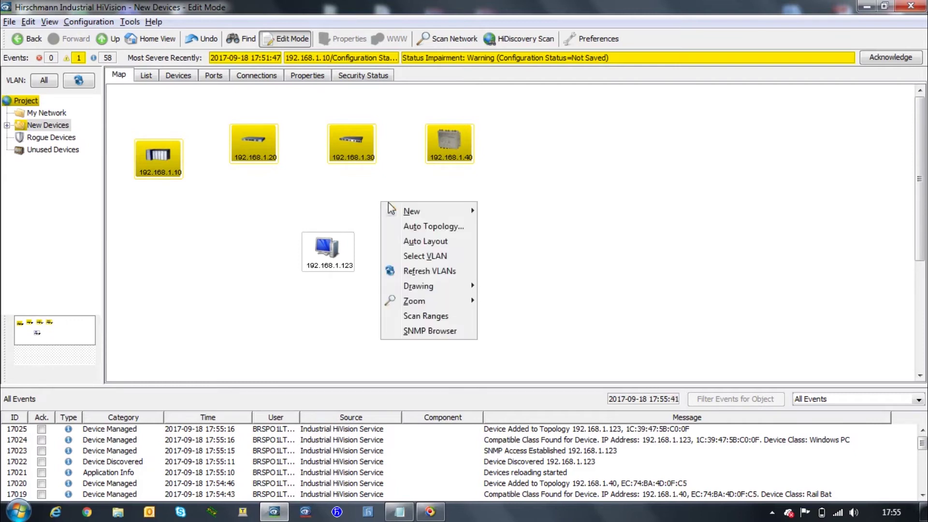
{"action": "left_click", "coordinate": [422, 226]}
{"action": "left_click", "coordinate": [499, 246]}
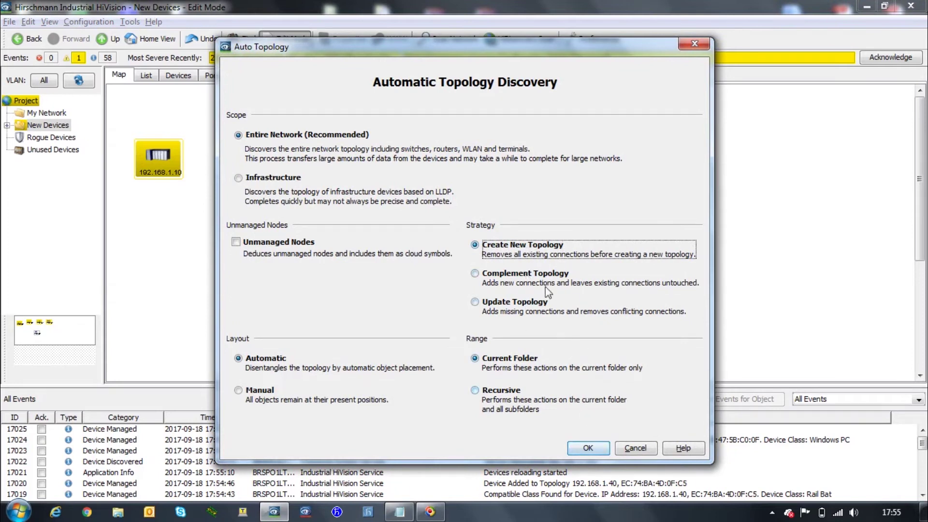
{"action": "left_click", "coordinate": [589, 449]}
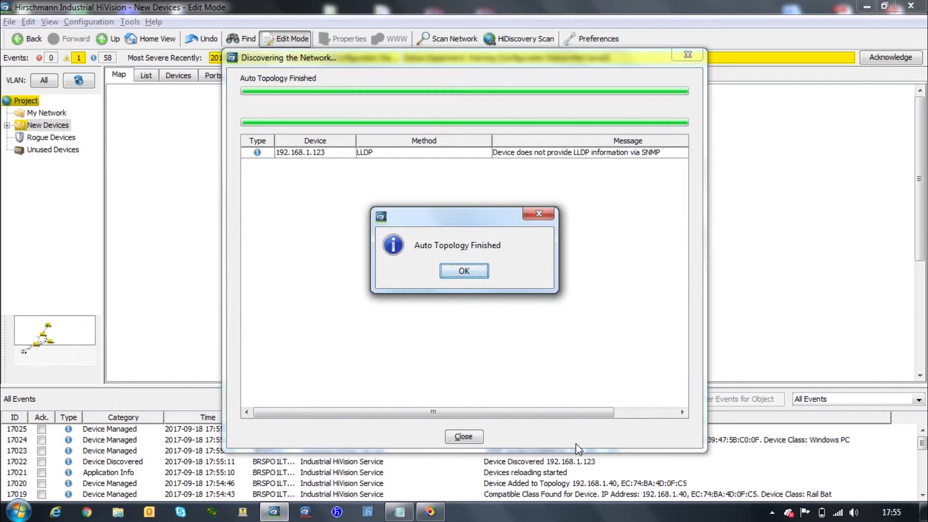
{"action": "left_click", "coordinate": [462, 266]}
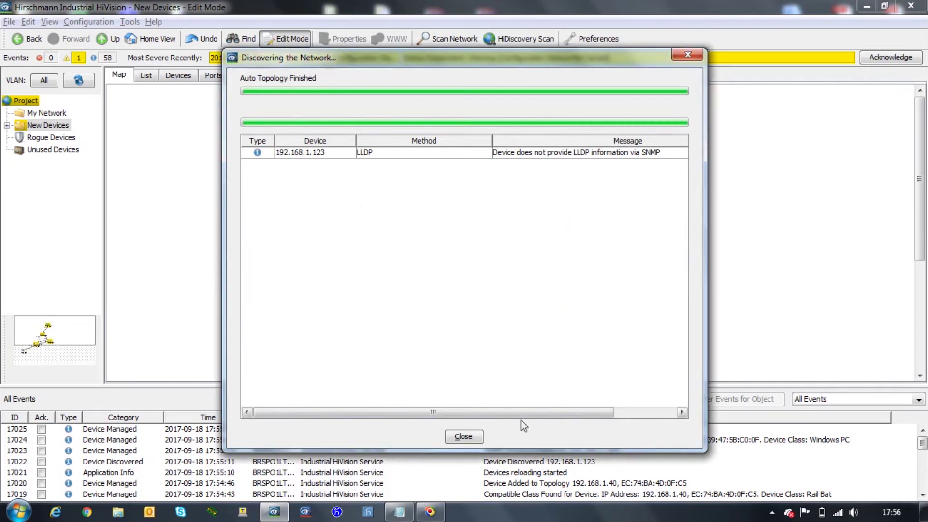
Step: Arrange the five devices in a ring, with 192.168.1.123 beside 192.168.1.10 and 192.168.1.40 at right
{"action": "left_click_drag", "start_coordinate": [923, 146], "coordinate": [922, 183]}
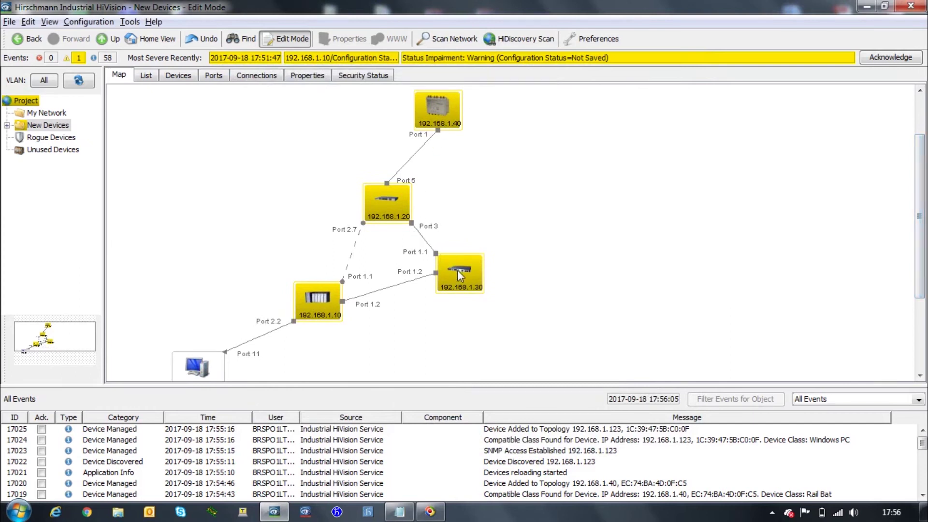
{"action": "left_click_drag", "start_coordinate": [457, 270], "coordinate": [486, 299]}
{"action": "left_click_drag", "start_coordinate": [335, 295], "coordinate": [312, 273]}
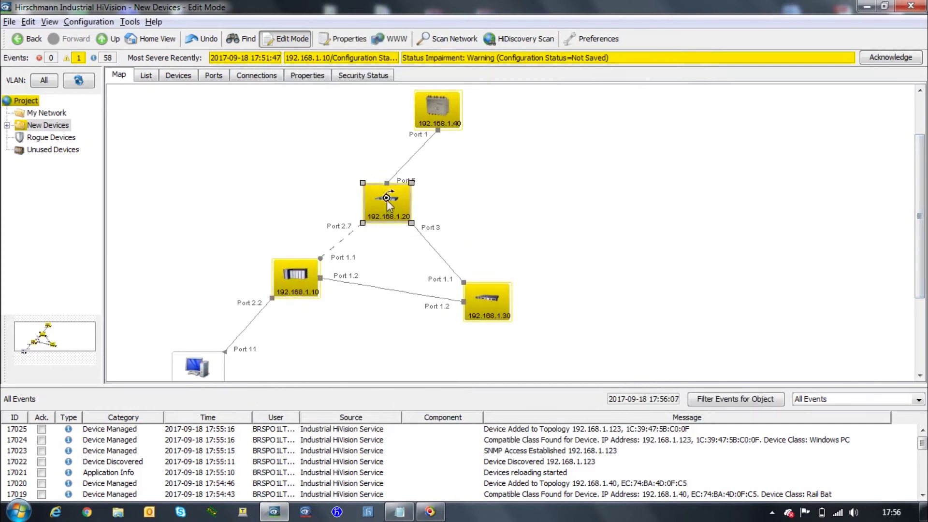
{"action": "left_click_drag", "start_coordinate": [387, 199], "coordinate": [387, 180]}
{"action": "left_click_drag", "start_coordinate": [198, 366], "coordinate": [201, 298]}
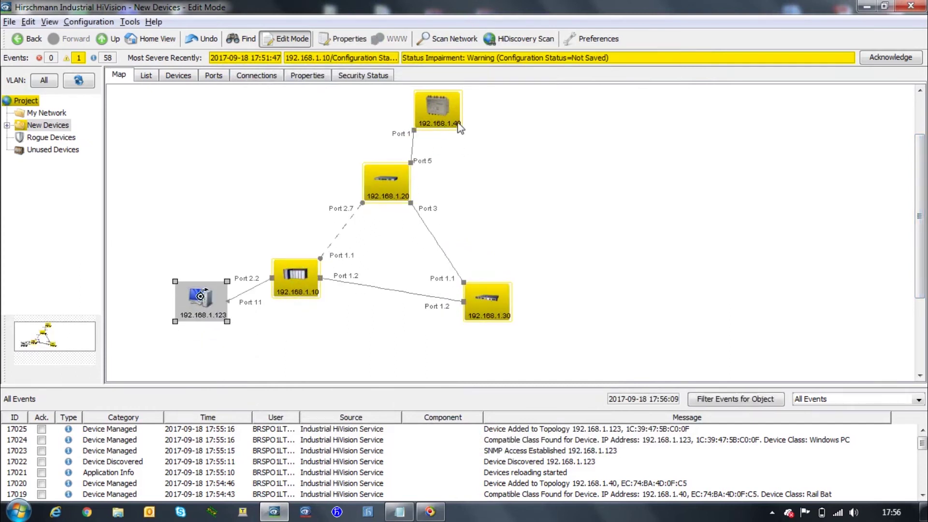
{"action": "left_click_drag", "start_coordinate": [456, 118], "coordinate": [544, 121]}
Step: Curve the Port 3–Port 1.1, 192.168.1.10–192.168.1.30 and dashed Port 2.7 links
{"action": "left_click", "coordinate": [438, 243]}
{"action": "left_click_drag", "start_coordinate": [438, 242], "coordinate": [445, 245]}
{"action": "left_click", "coordinate": [421, 294]}
{"action": "left_click_drag", "start_coordinate": [393, 290], "coordinate": [388, 319]}
{"action": "left_click_drag", "start_coordinate": [345, 225], "coordinate": [323, 221]}
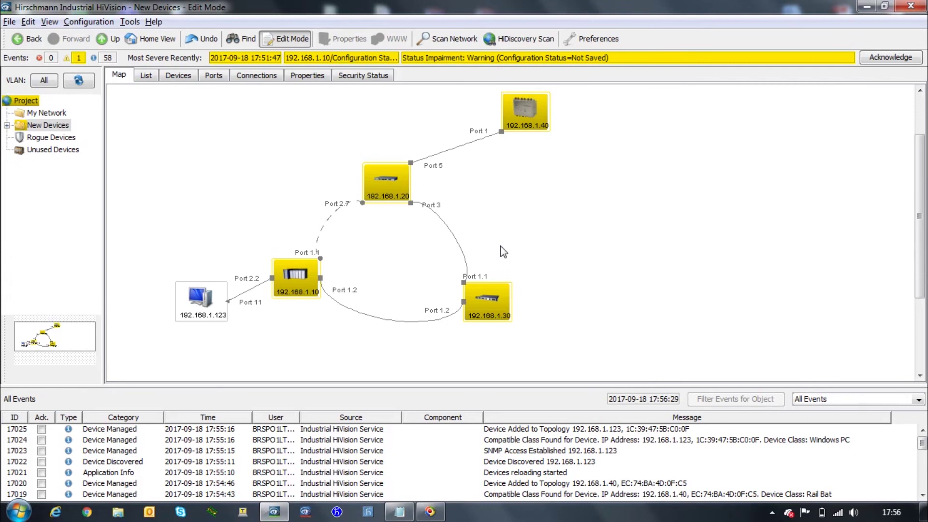
{"action": "left_click", "coordinate": [467, 257]}
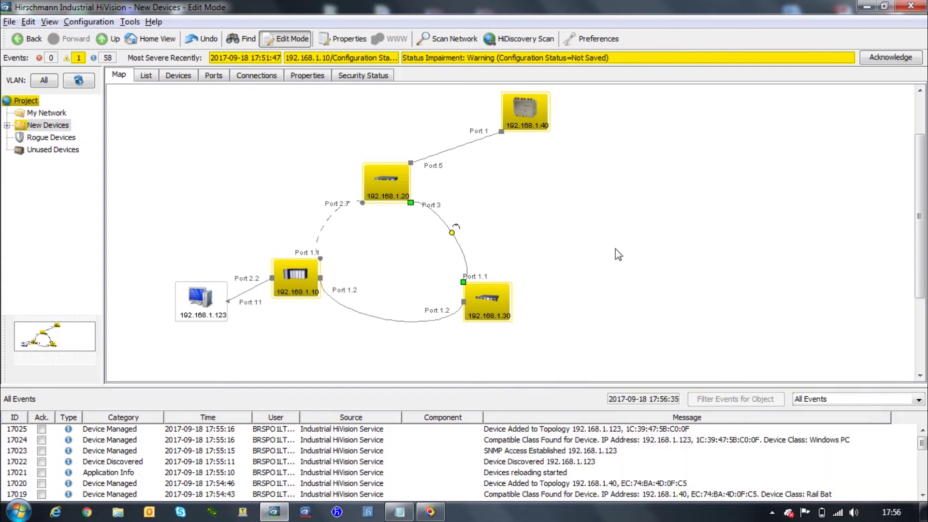
Step: Select the active Port 2.7 link and the newest Link=Down error event in the log
{"action": "left_click", "coordinate": [317, 235]}
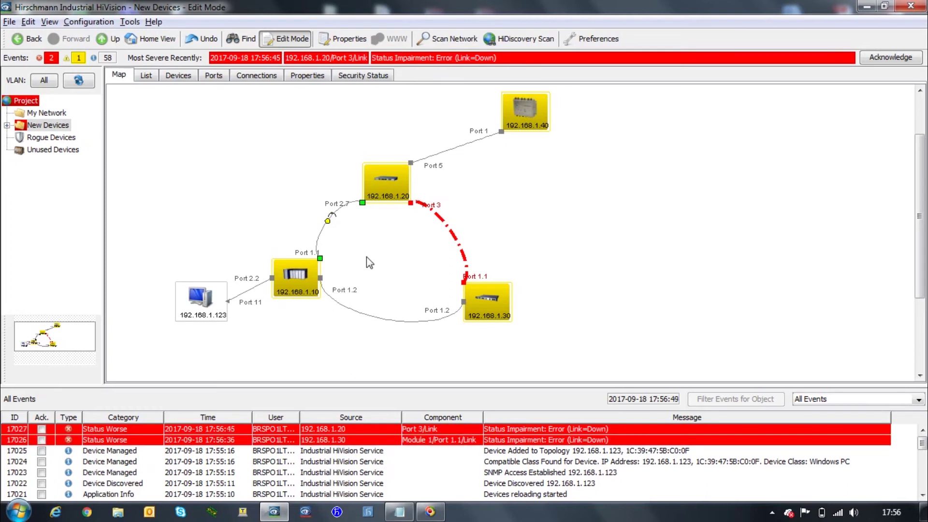
{"action": "left_click", "coordinate": [322, 430]}
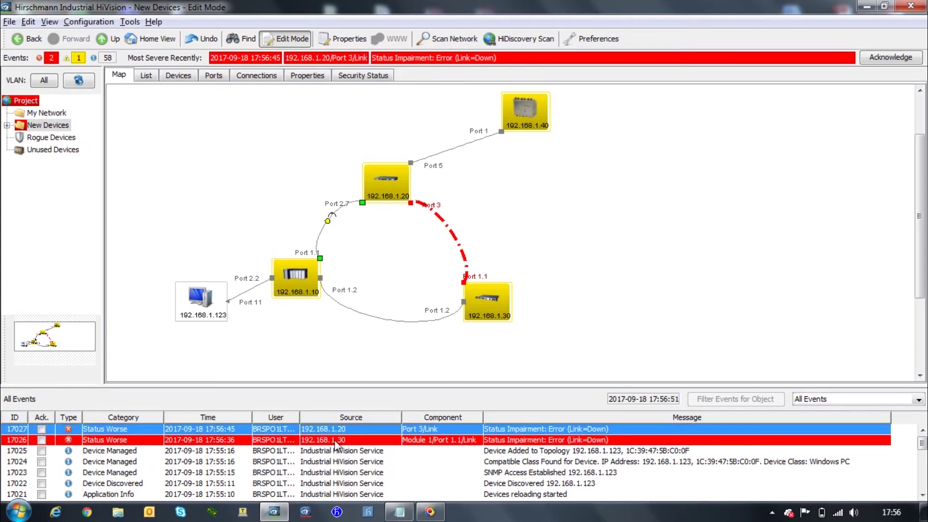